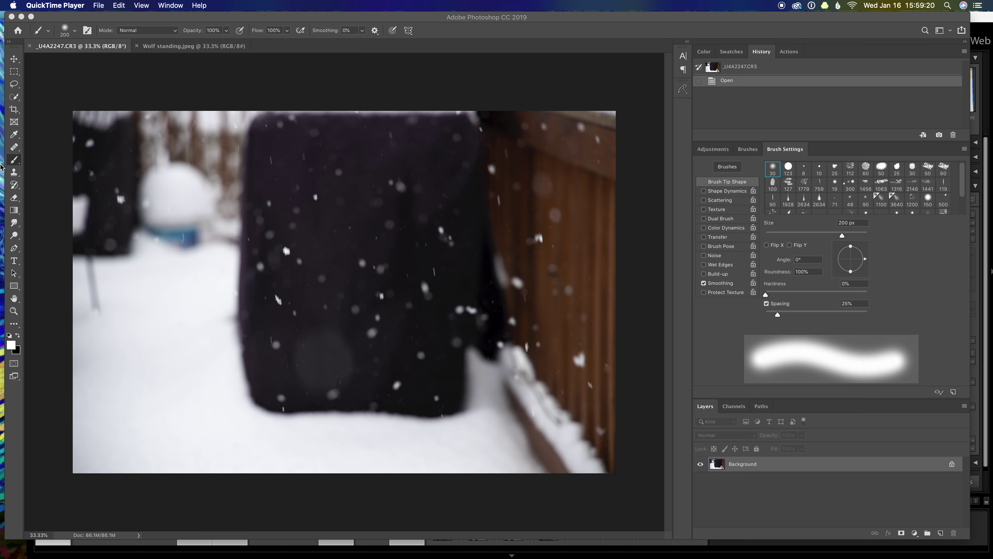
Switch from Photoshop to Lightroom Classic's library of snow photos.
mouse_move(10, 140)
click(11, 196)
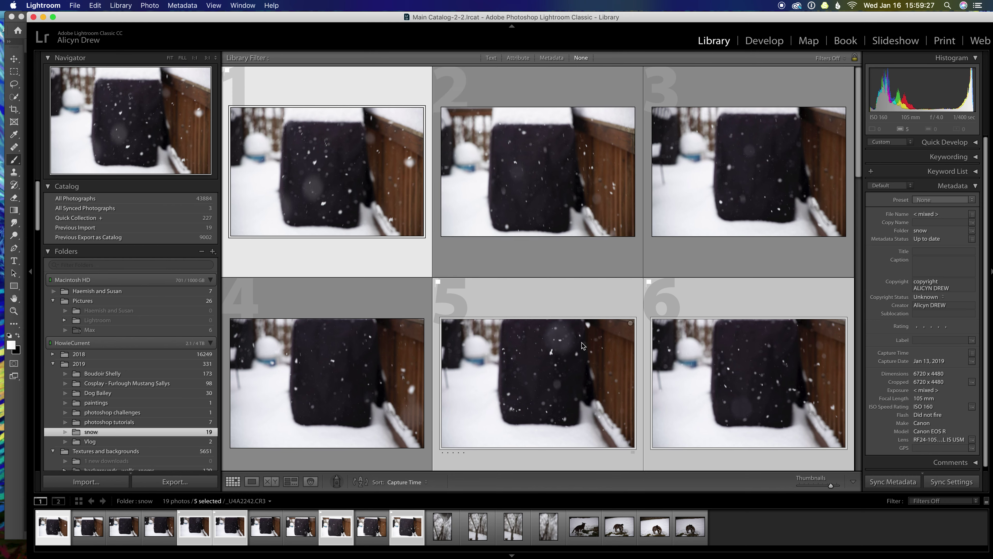
Bring Photoshop CC 2019 back from Lightroom Classic via the Dock.
mouse_move(4, 220)
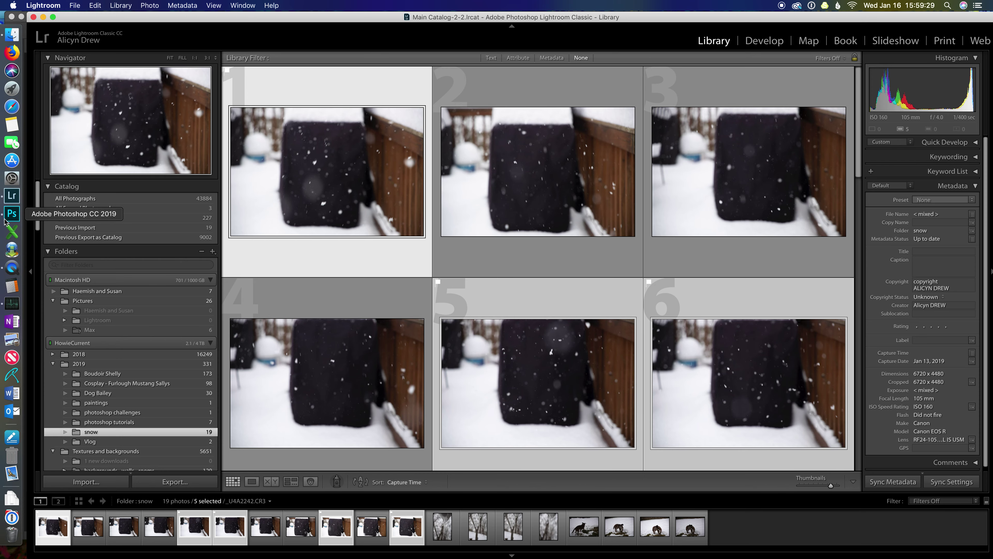
Close the Document Properties panel, check Wolf standing.jpeg, then return to the _U4A2247.CR3 snow photo.
click(11, 215)
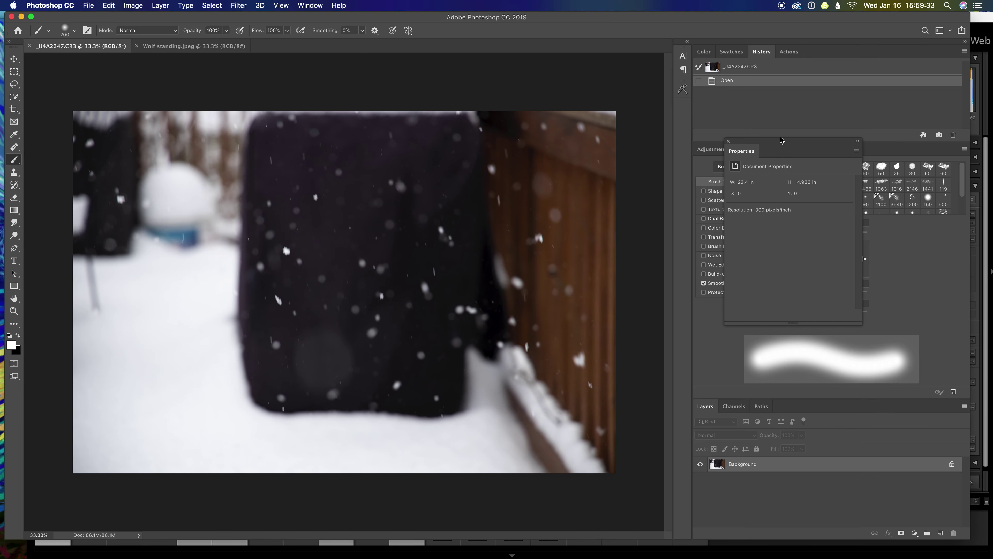
click(729, 141)
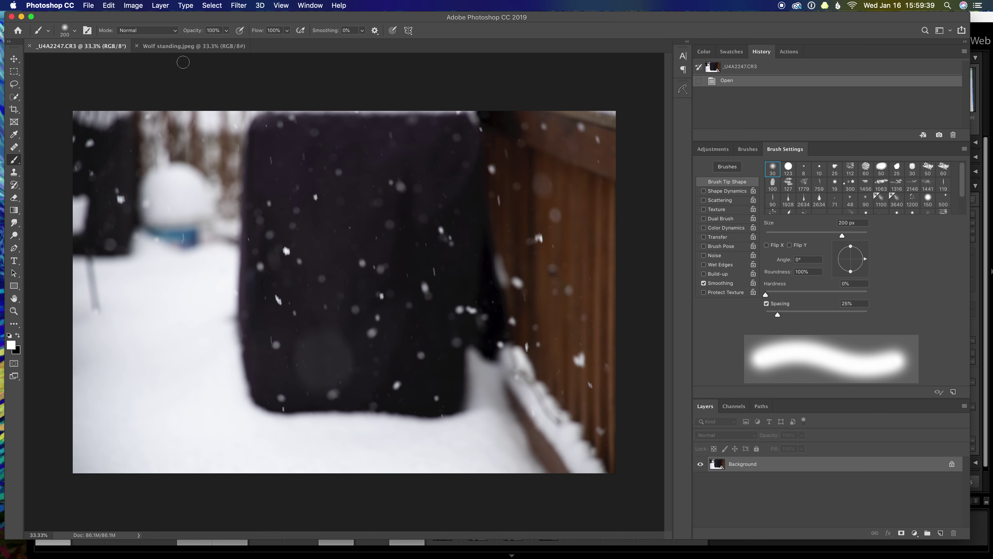
click(189, 51)
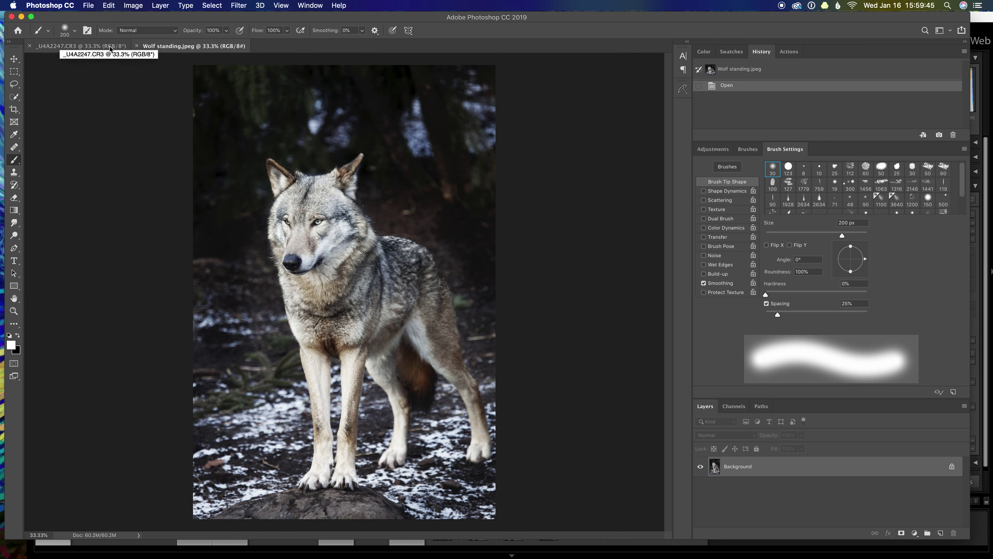
click(88, 47)
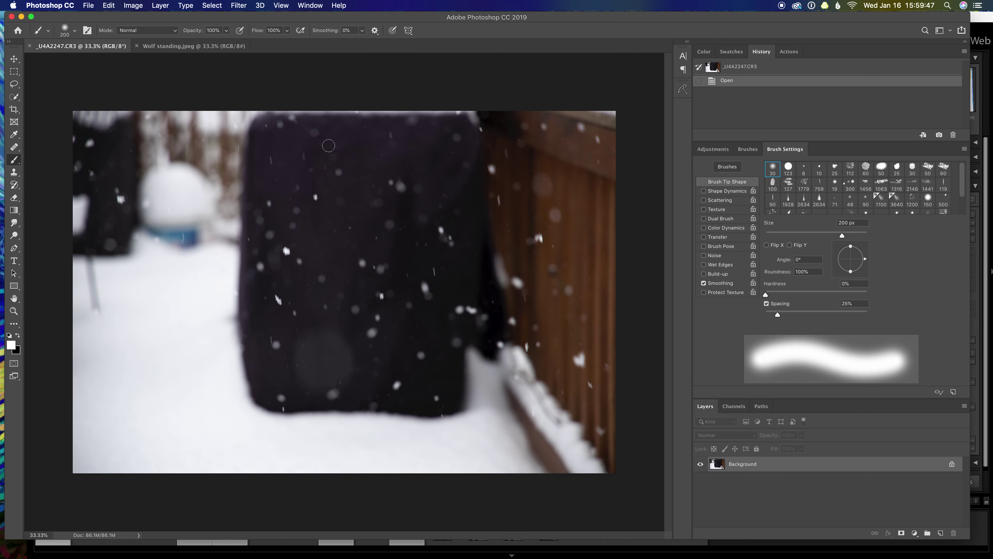
key(c)
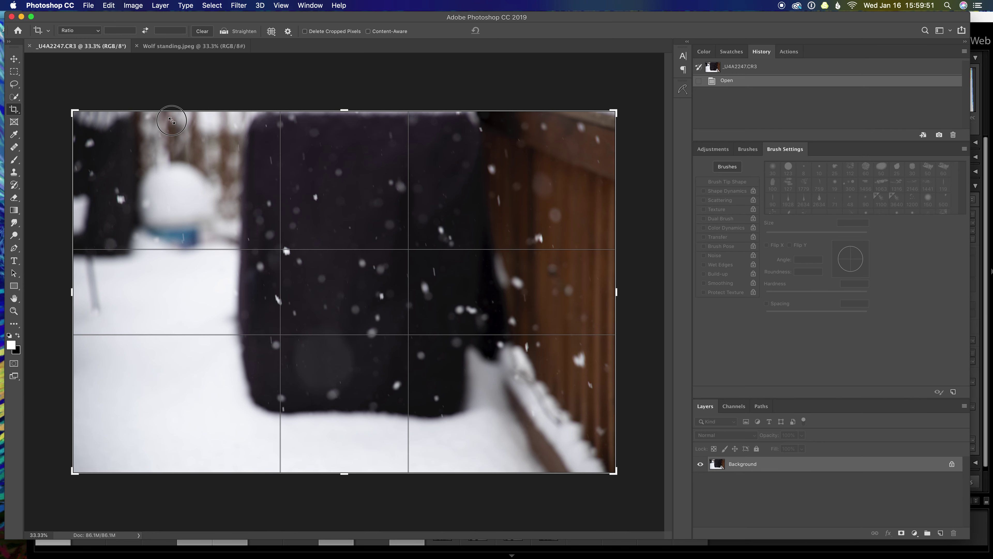
Crop the snow photo to a tall portrait strip of dark snowflakes and fit it on screen.
drag(190, 122, 167, 116)
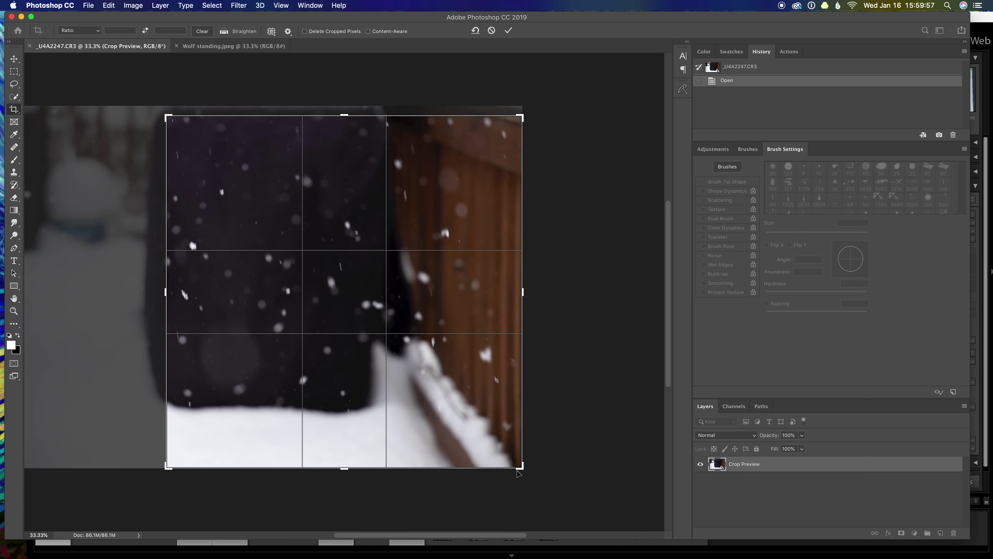
drag(521, 467, 443, 434)
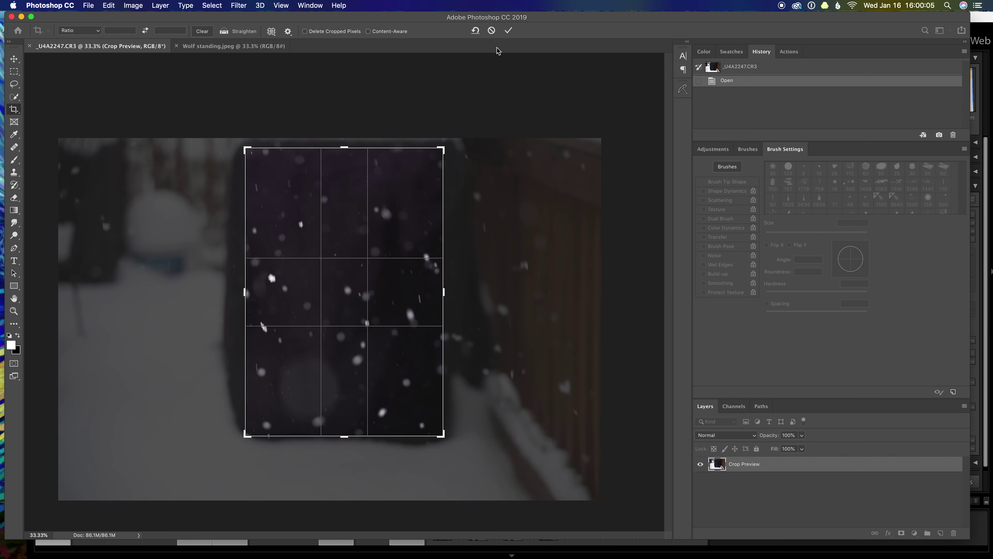
click(508, 31)
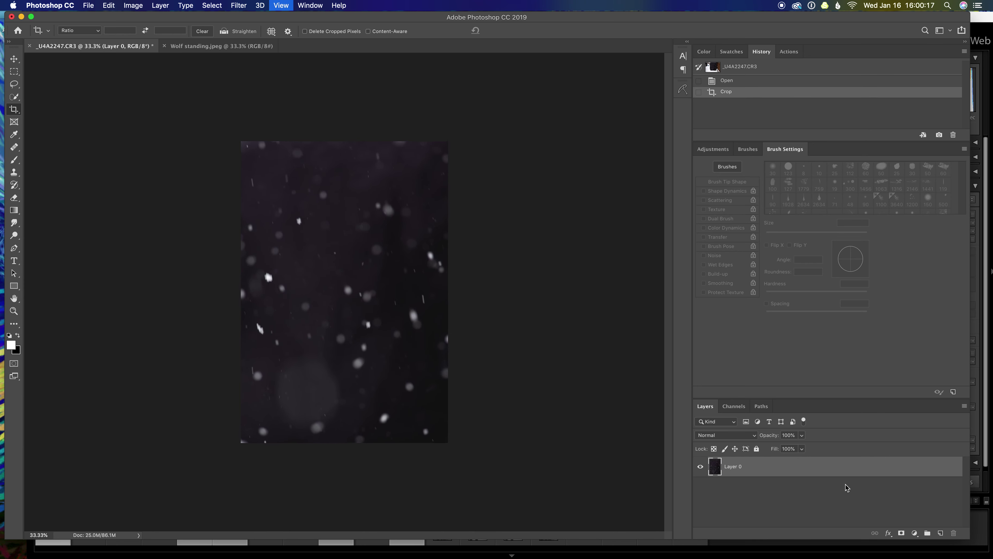
key(super+0)
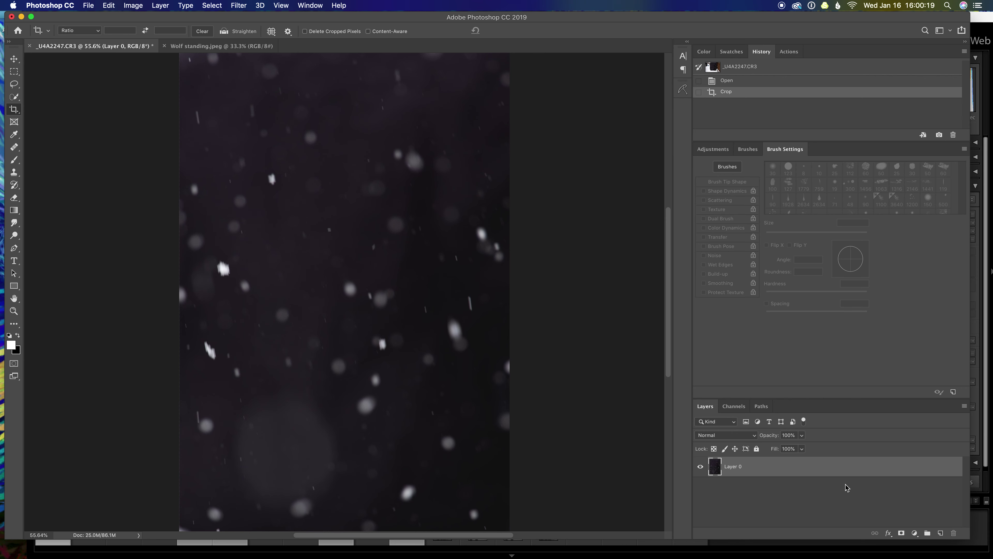
Add a Levels adjustment layer and set its black point from the dark background.
click(915, 534)
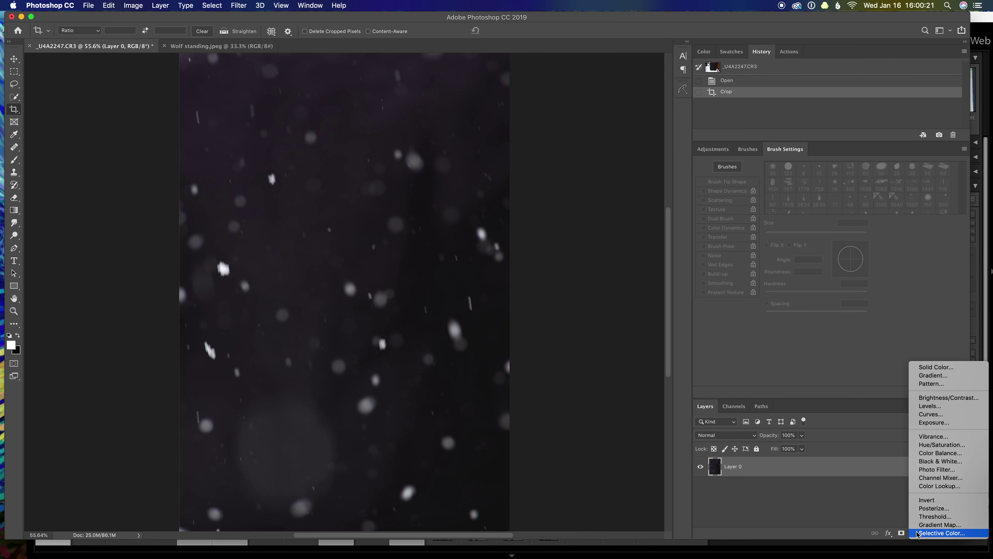
click(925, 408)
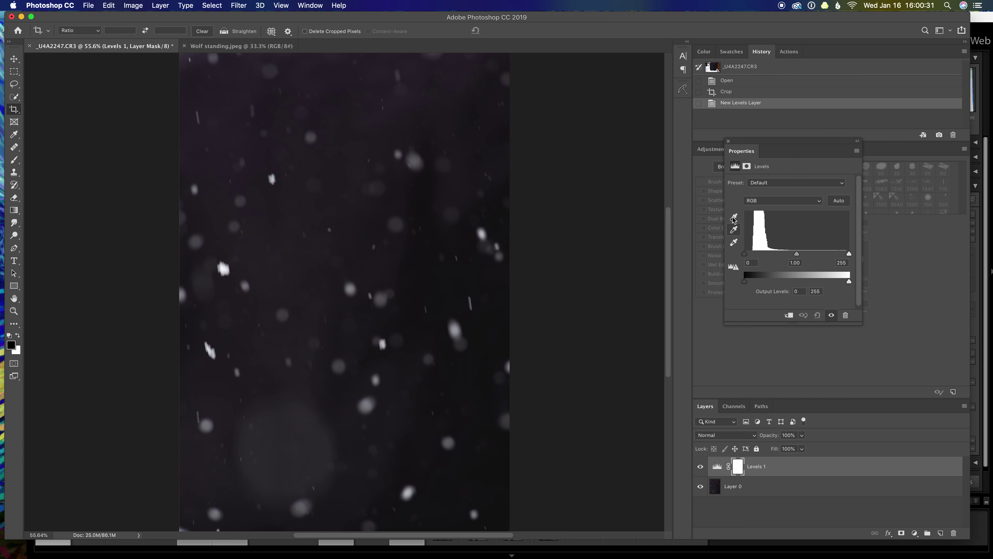
click(734, 217)
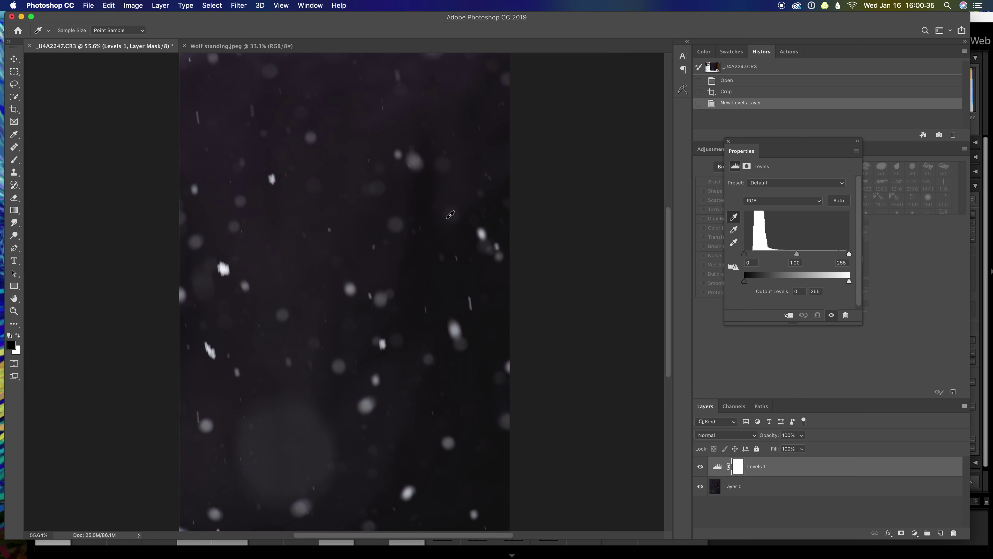
click(433, 200)
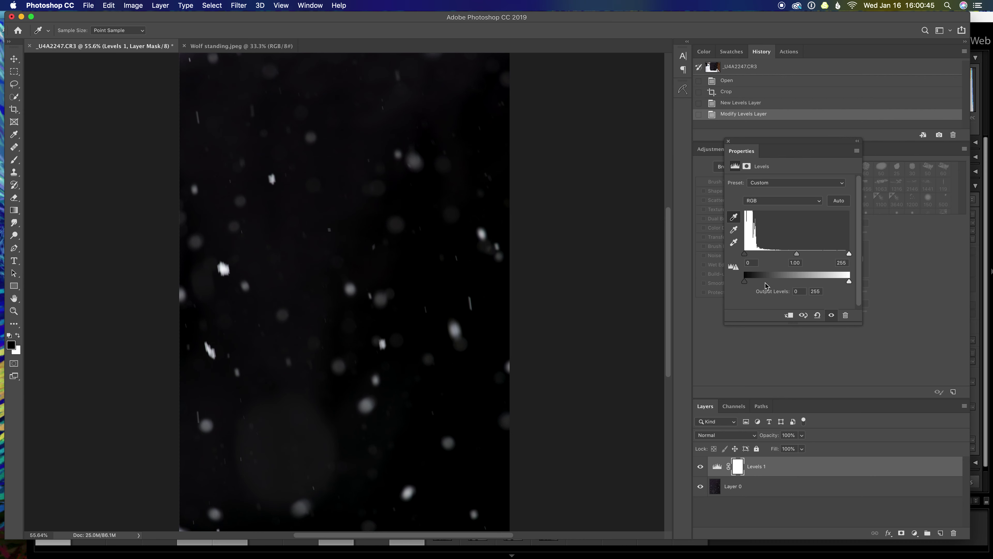
Set the Levels white point from a bright snowflake, then close the Levels properties.
click(734, 242)
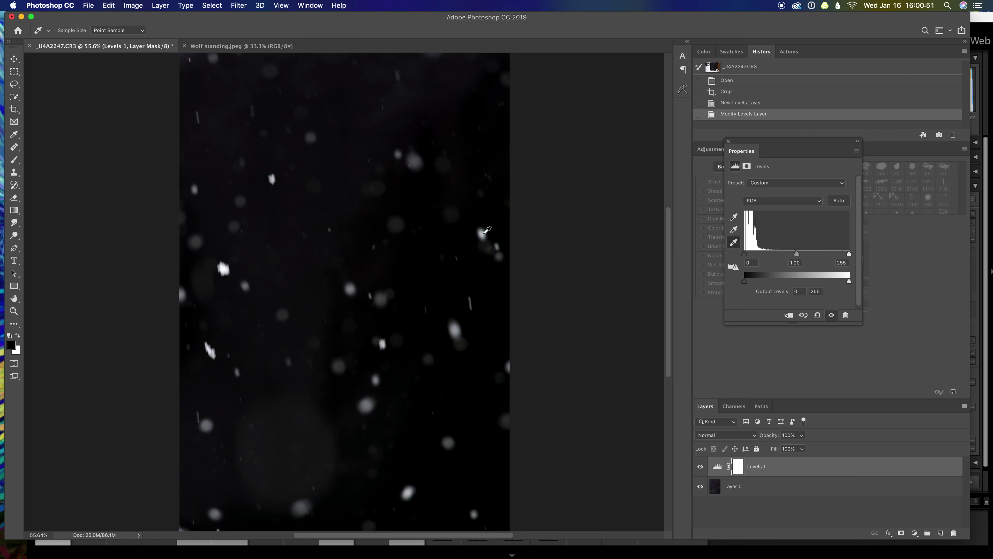
click(489, 230)
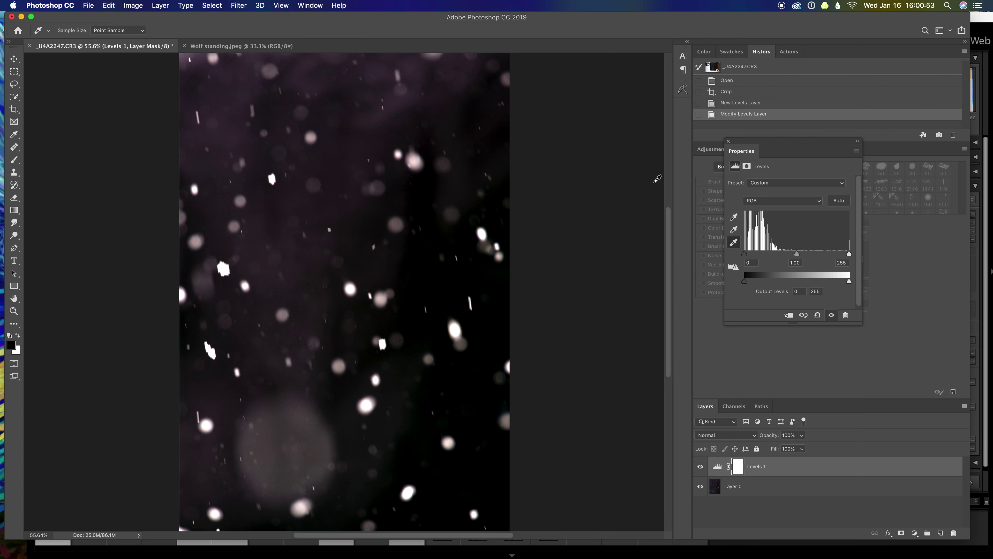
key(super+z)
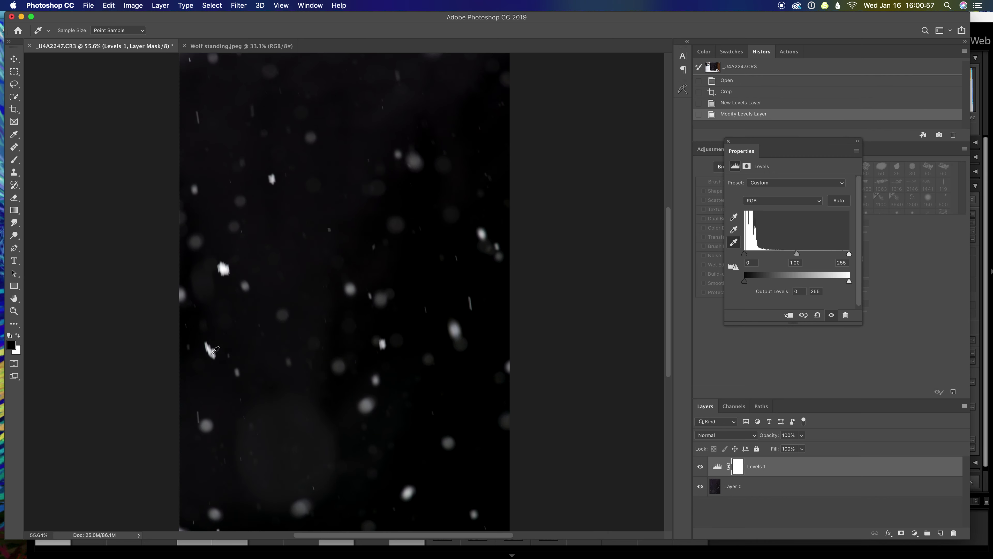
click(211, 353)
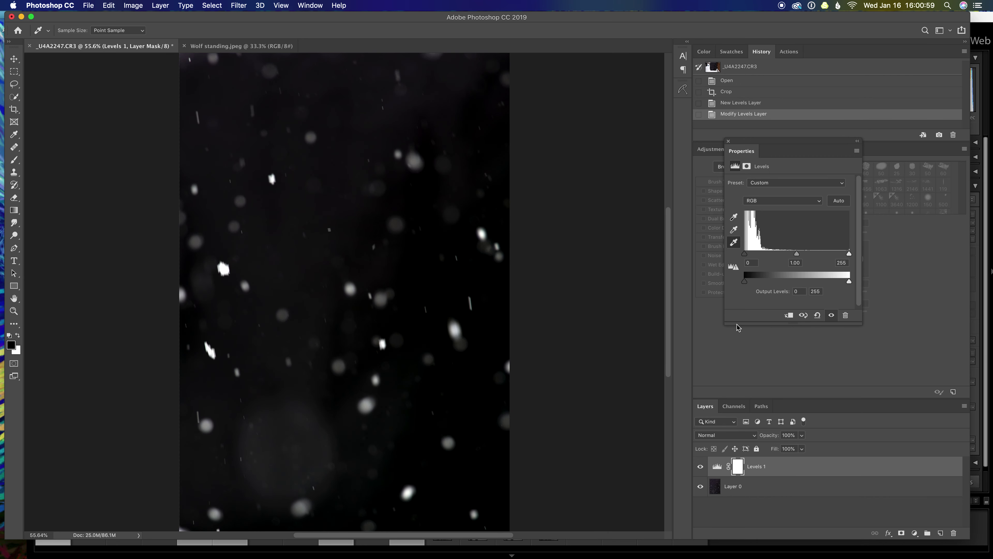
click(728, 141)
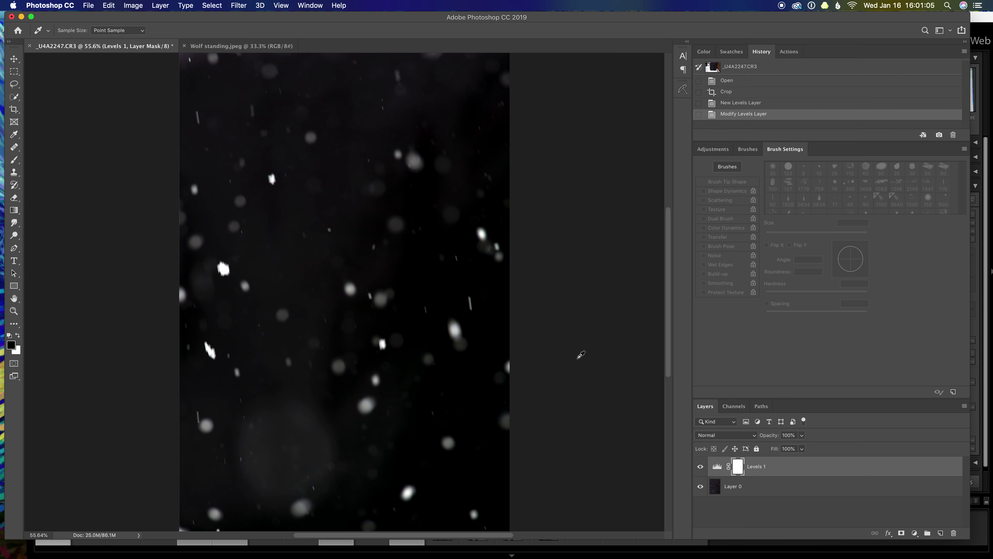
click(820, 472)
key(c)
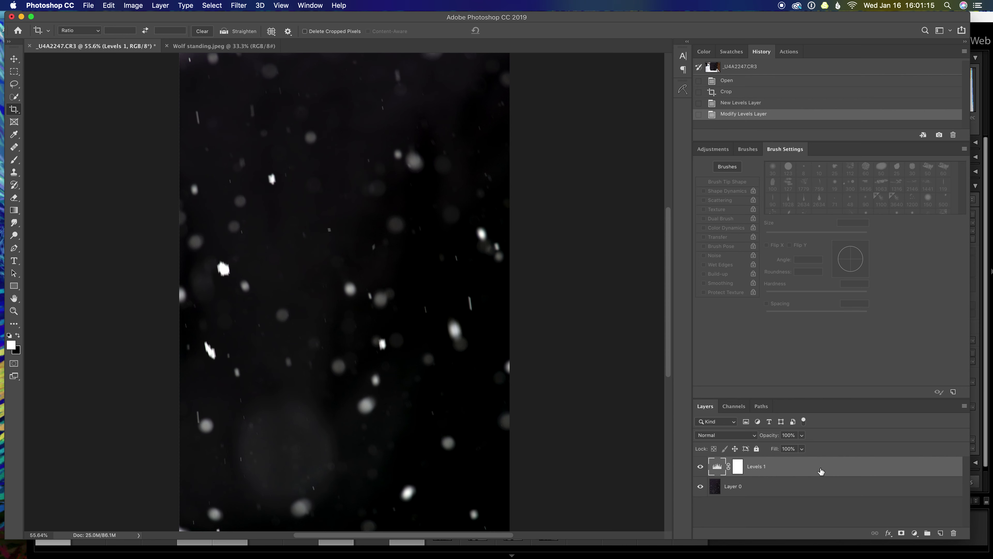
Stamp all visible layers into a merged Layer 1 and switch to the Move tool.
key(super+shift+alt+e)
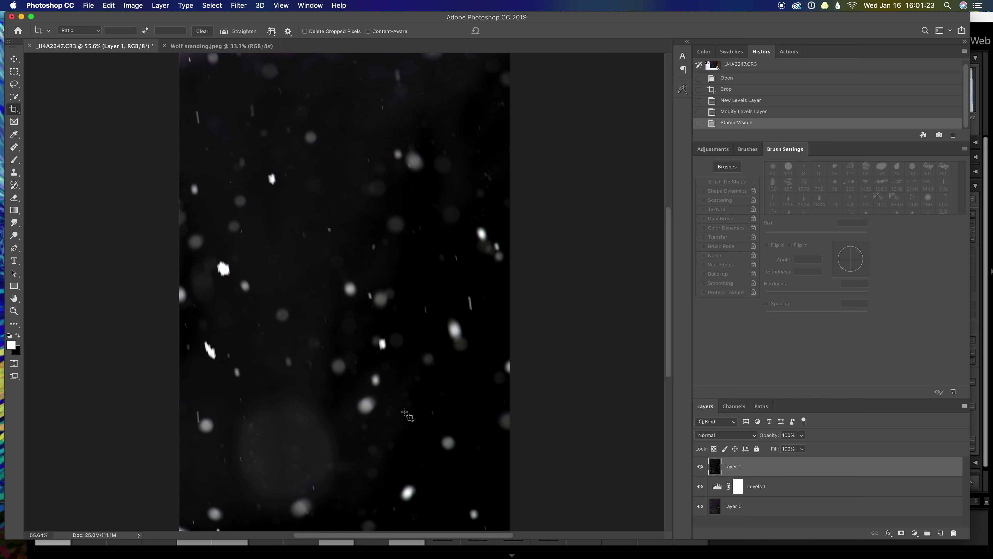
key(v)
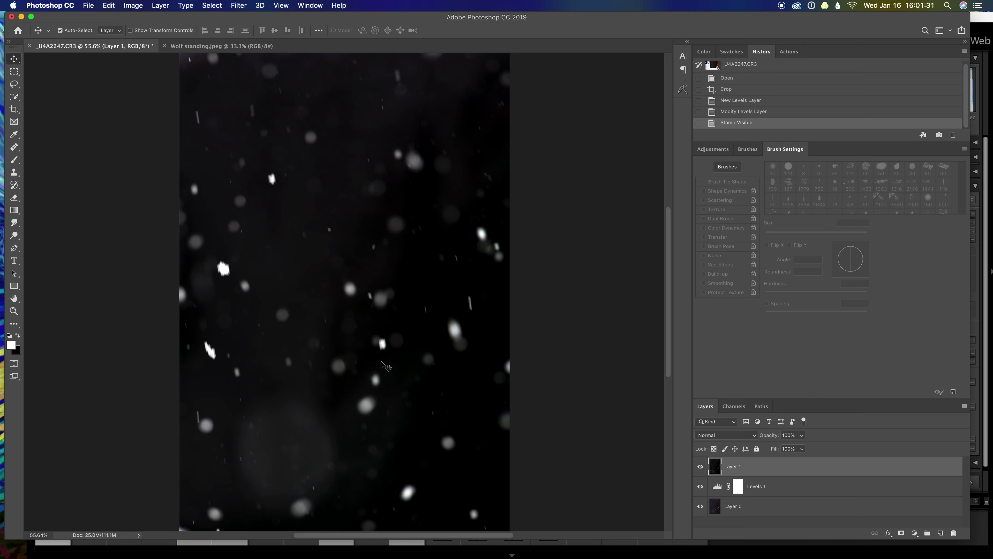
Drag Layer 1 into Wolf standing.jpeg and scale it up to cover the whole canvas.
click(381, 361)
drag(381, 362, 290, 373)
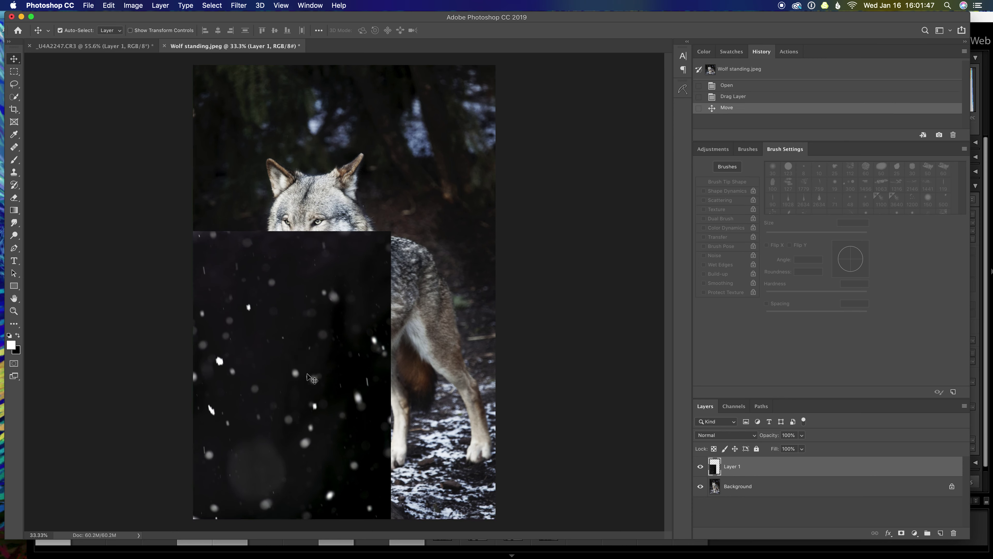
key(super+t)
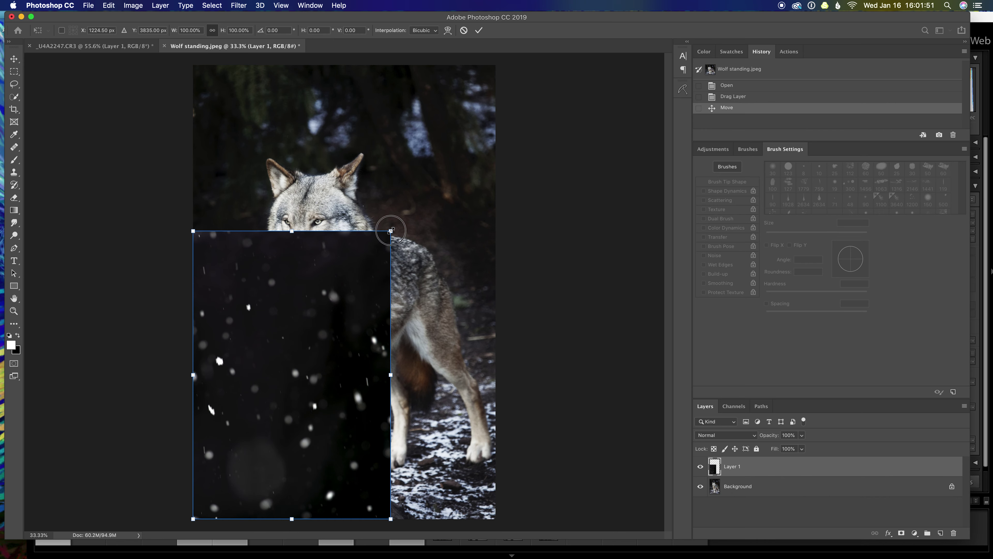
drag(391, 231, 538, 80)
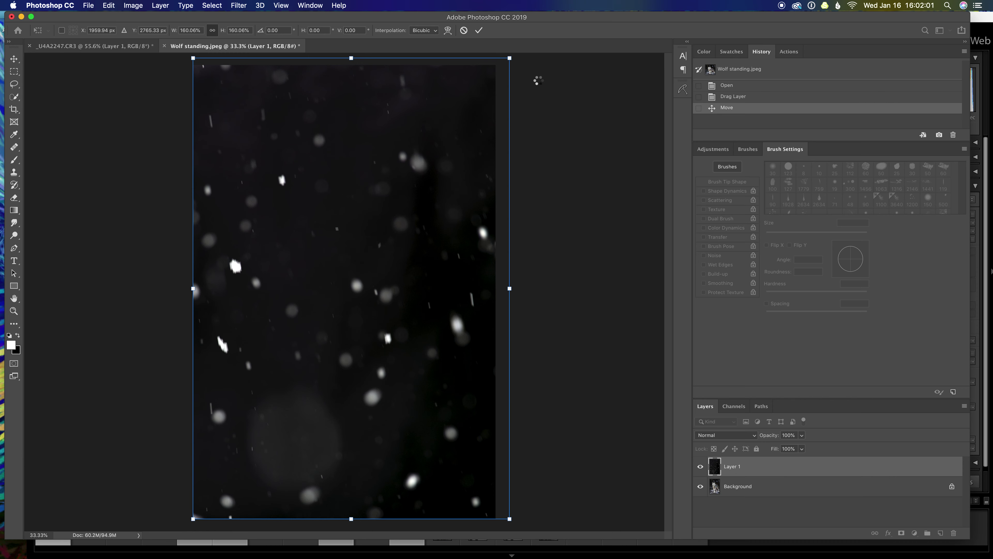
key(Return)
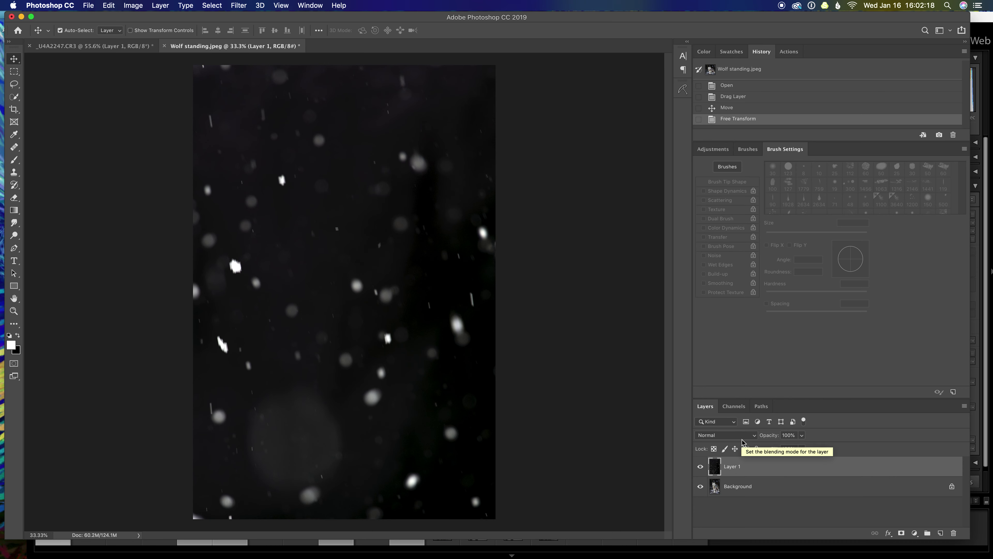
click(756, 437)
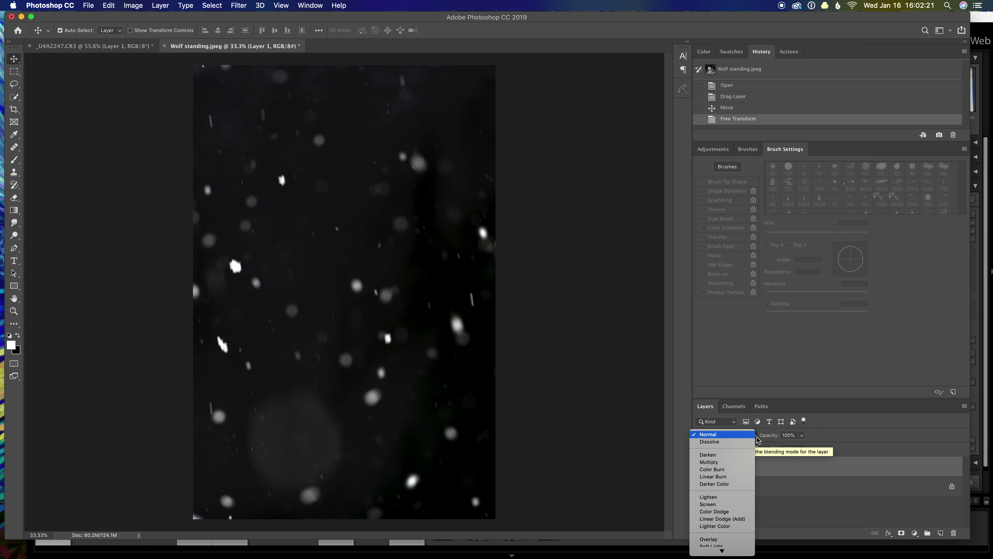
Choose Screen as Layer 1's blend mode, compare other modes, and keep Screen.
click(722, 504)
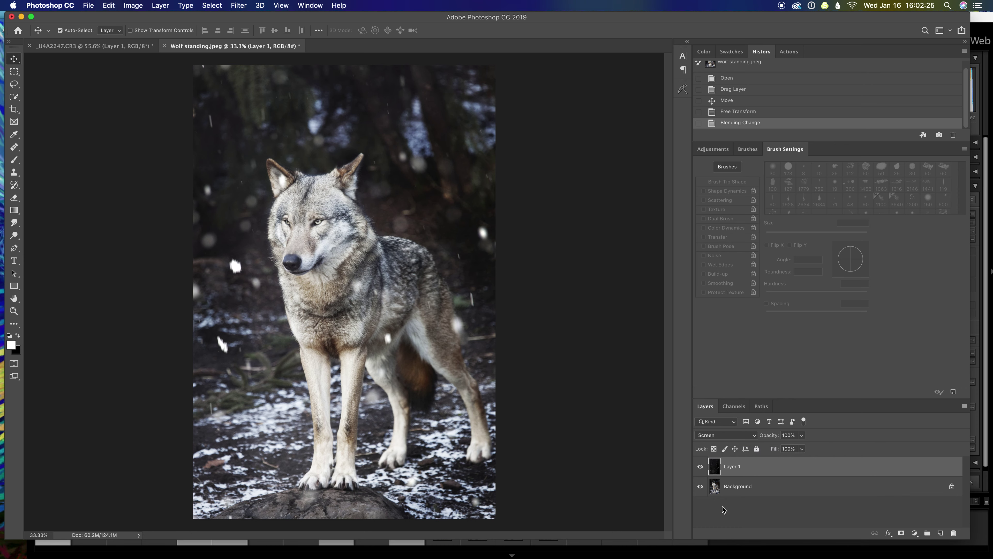
click(756, 436)
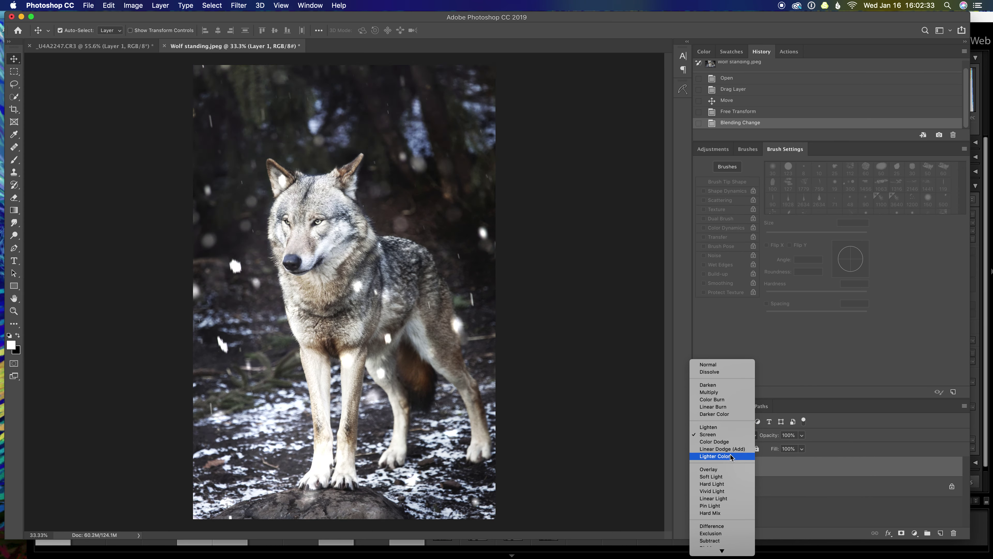
click(730, 435)
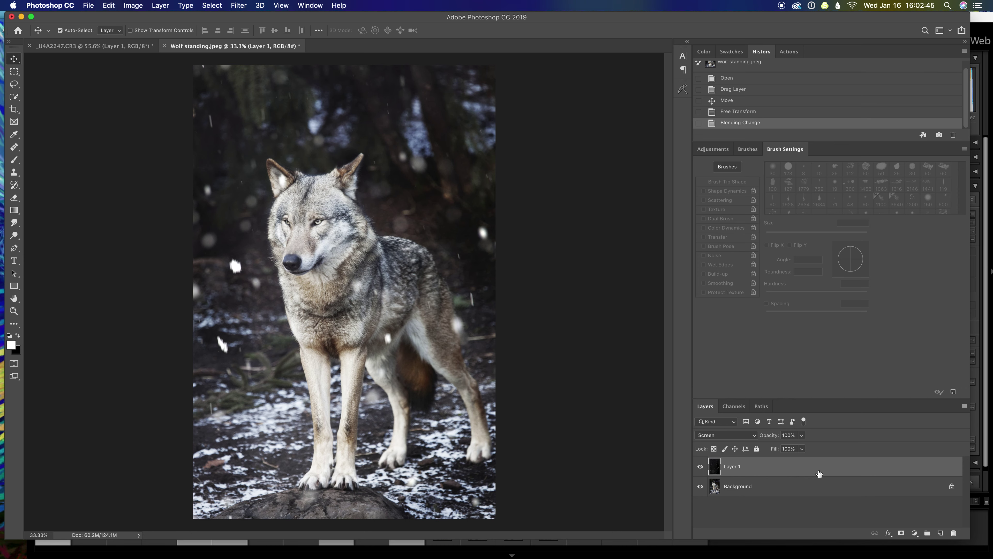
Duplicate Layer 1 with Cmd+J and nudge the copy slightly right using Free Transform.
key(super+j)
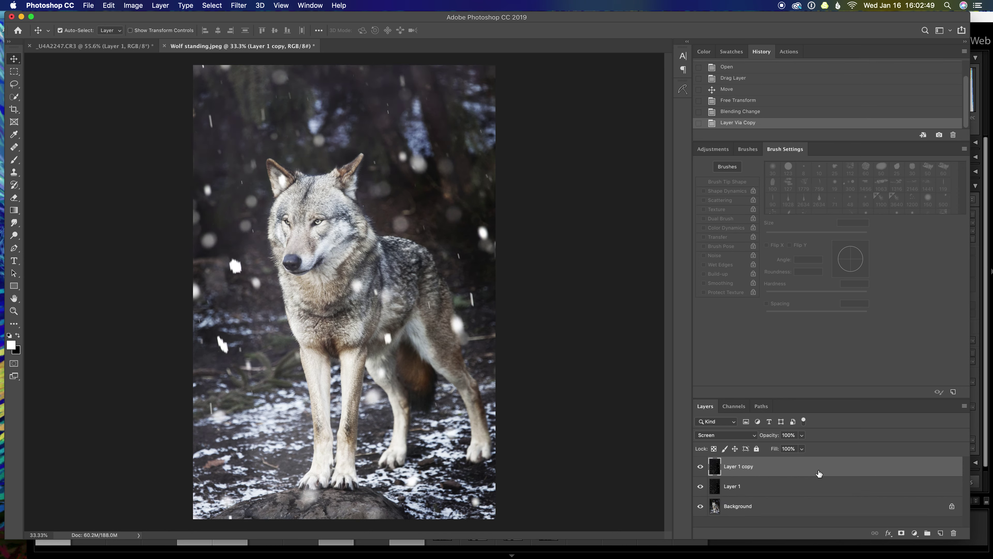
key(super+t)
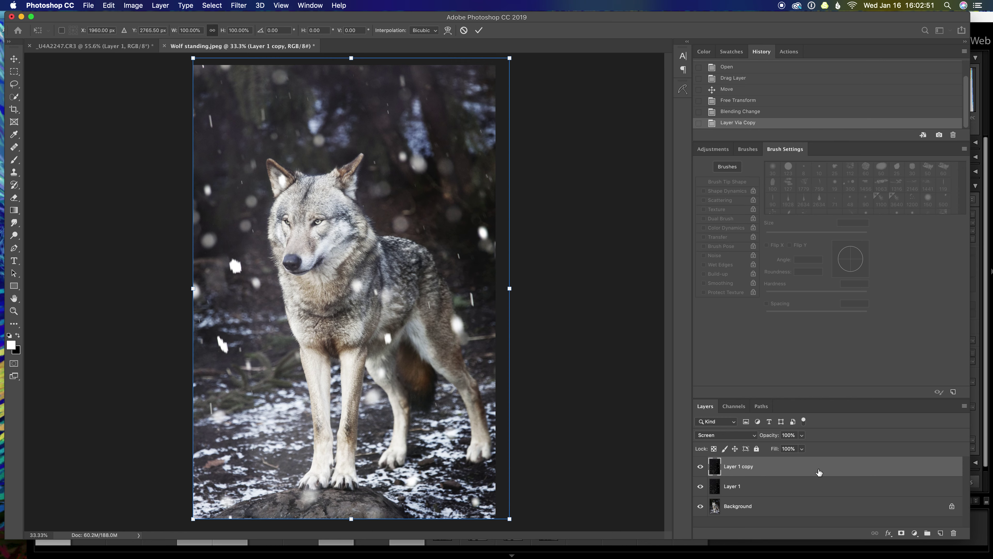
drag(427, 391, 458, 399)
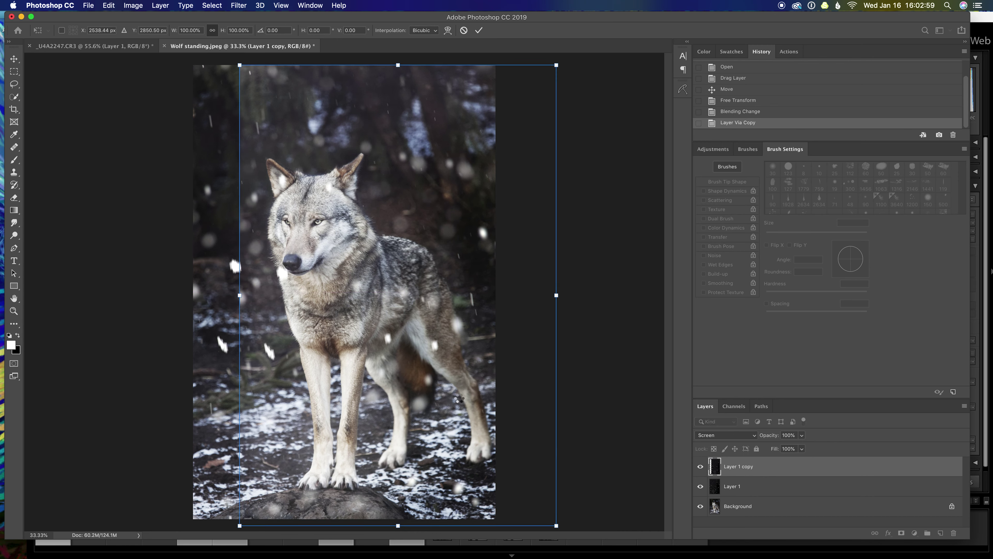
key(Return)
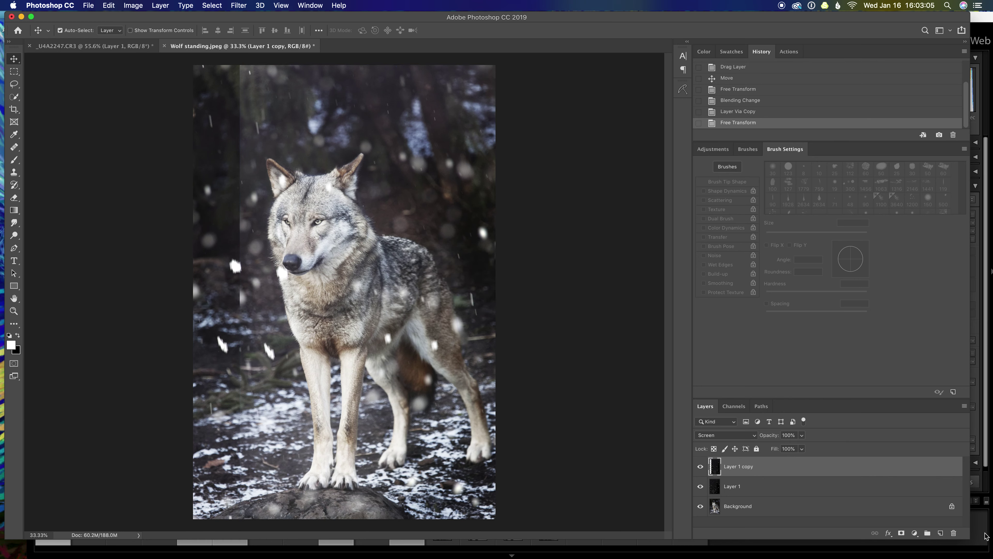
click(901, 533)
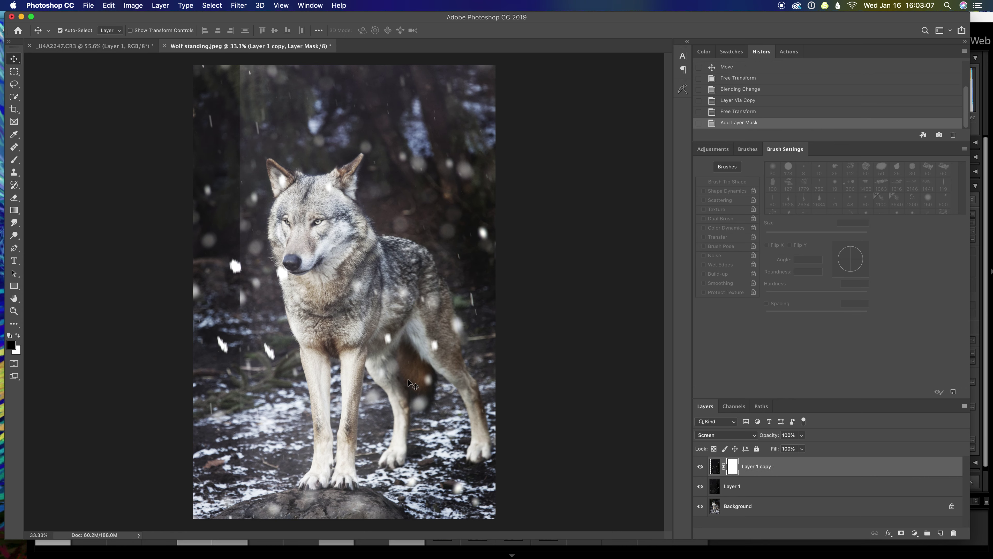
Brush black on Layer 1 copy's mask to hide flakes by the wolf's left side and hind leg.
key(b)
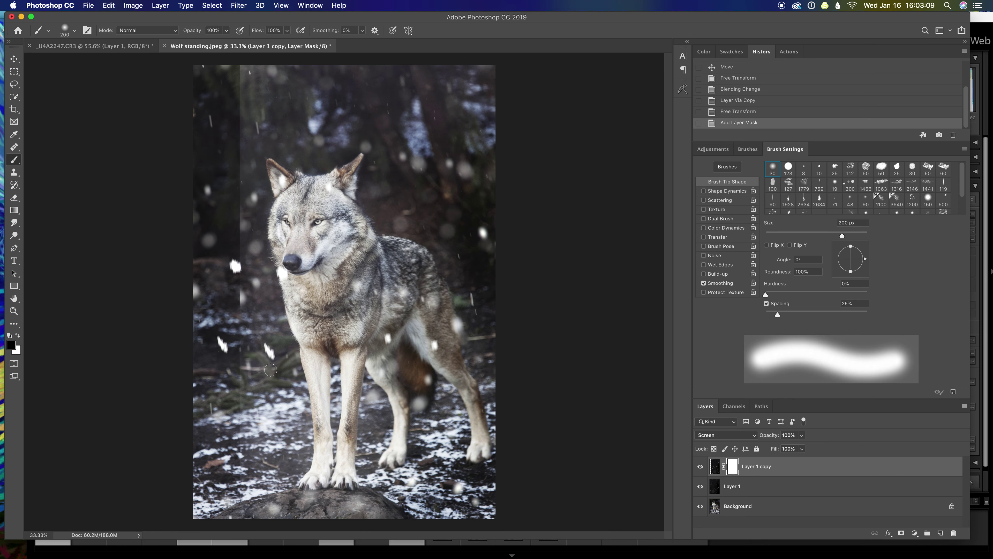
click(700, 466)
click(700, 466)
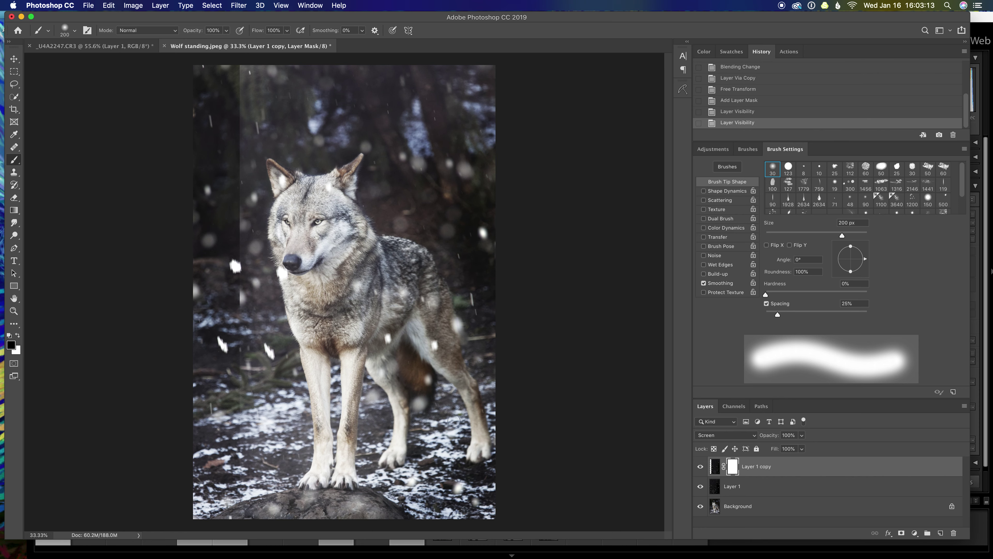
drag(278, 340, 266, 354)
click(264, 349)
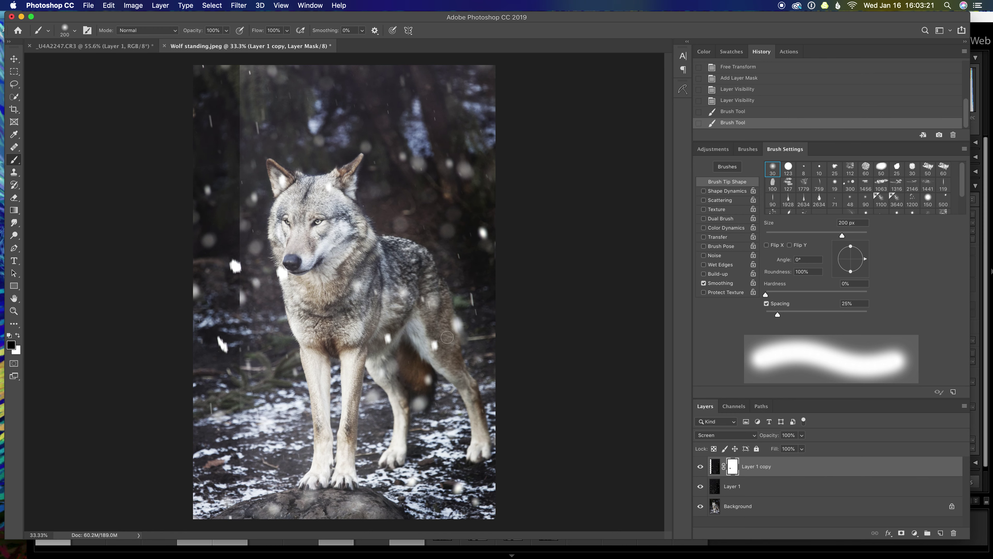
click(434, 347)
With a 50% opacity, 600 px brush, paint the mask to fade the copy's left-edge snowflakes.
key(5)
key(bracketright)
key(bracketright)
key(bracketright)
key(bracketright)
key(bracketright)
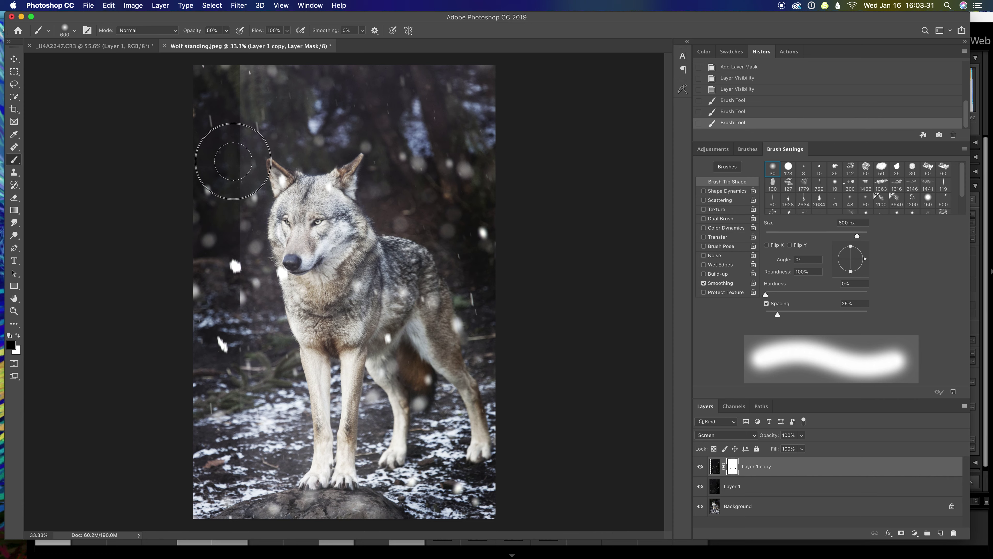
mouse_move(226, 149)
mouse_down()
mouse_move(251, 89)
mouse_move(237, 93)
mouse_move(232, 60)
mouse_up()
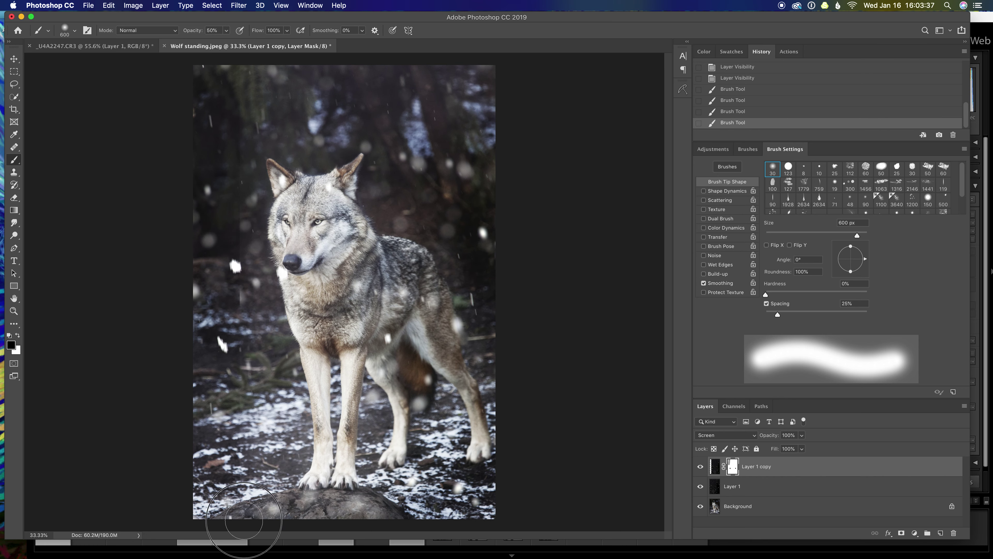
drag(229, 161, 232, 215)
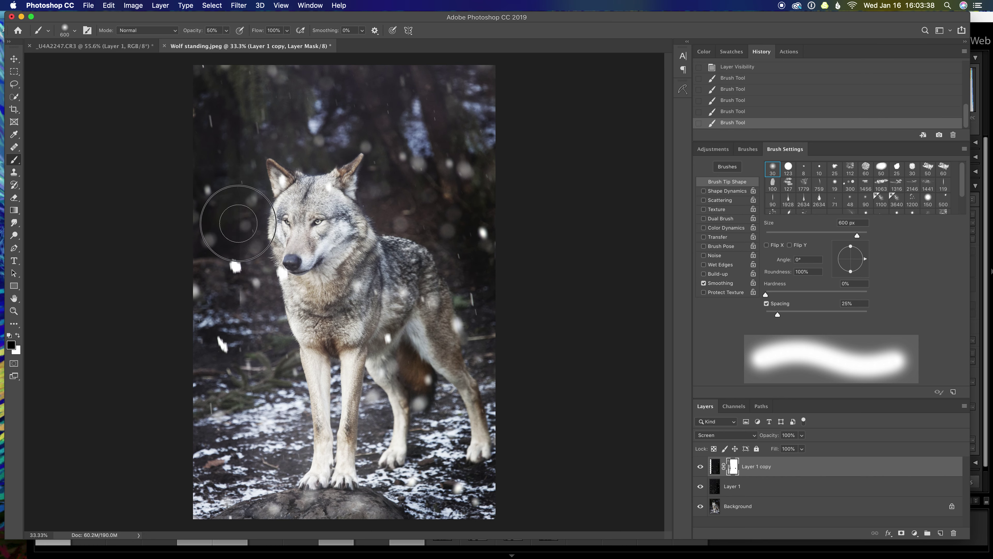
mouse_move(228, 262)
mouse_down()
mouse_move(219, 328)
mouse_move(227, 274)
mouse_move(237, 299)
mouse_up()
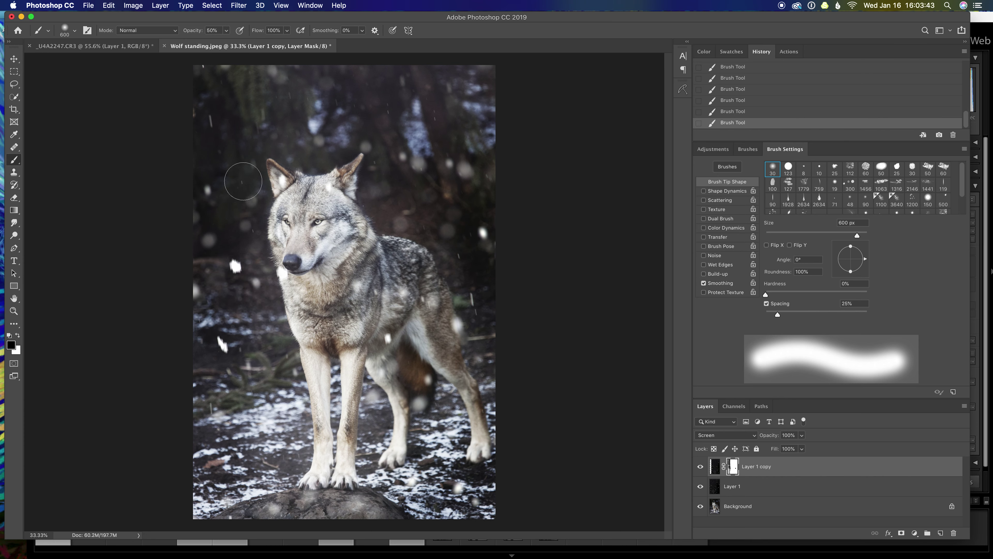